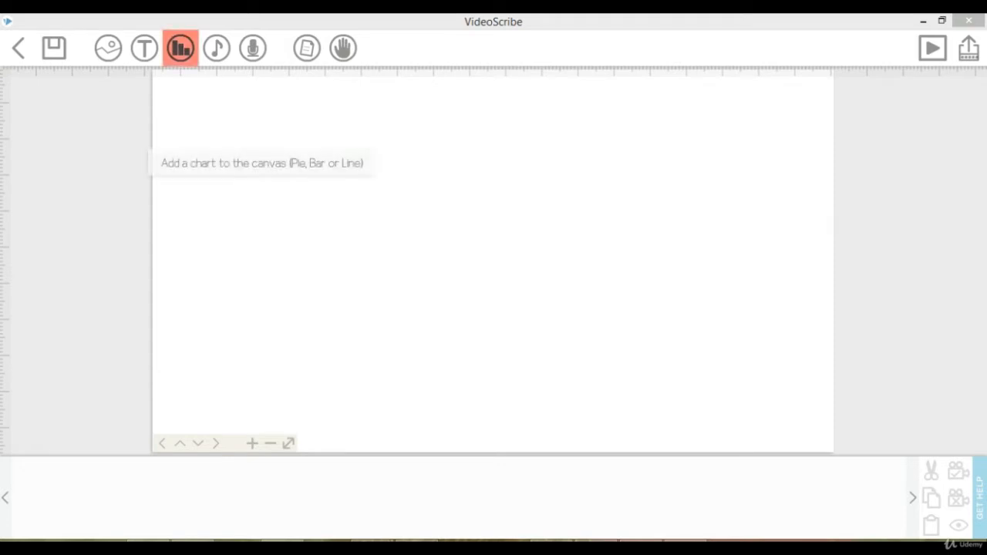
Start a new bar chart and enter three first names, separated by commas, as its labels.
{"action": "left_click", "coordinate": [181, 48]}
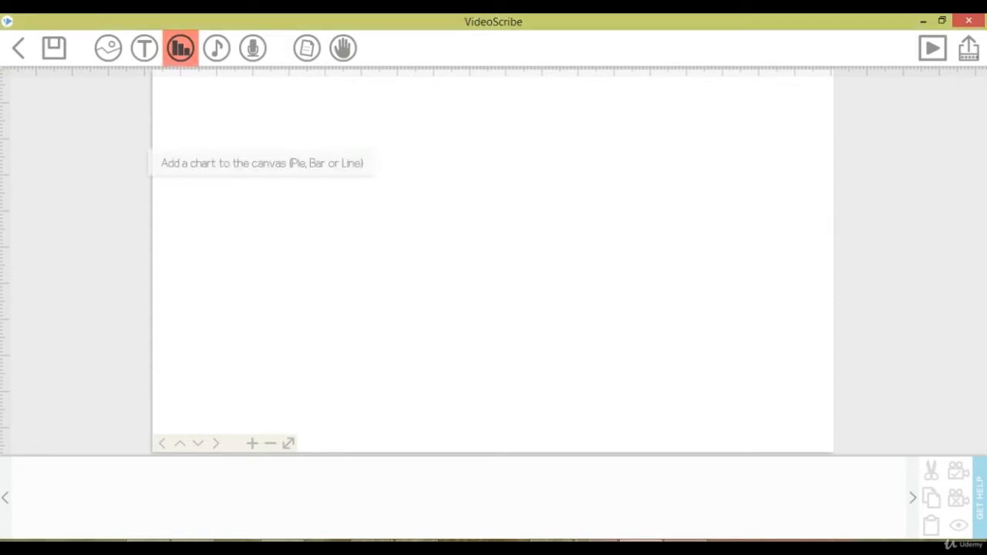
{"action": "left_click", "coordinate": [180, 47]}
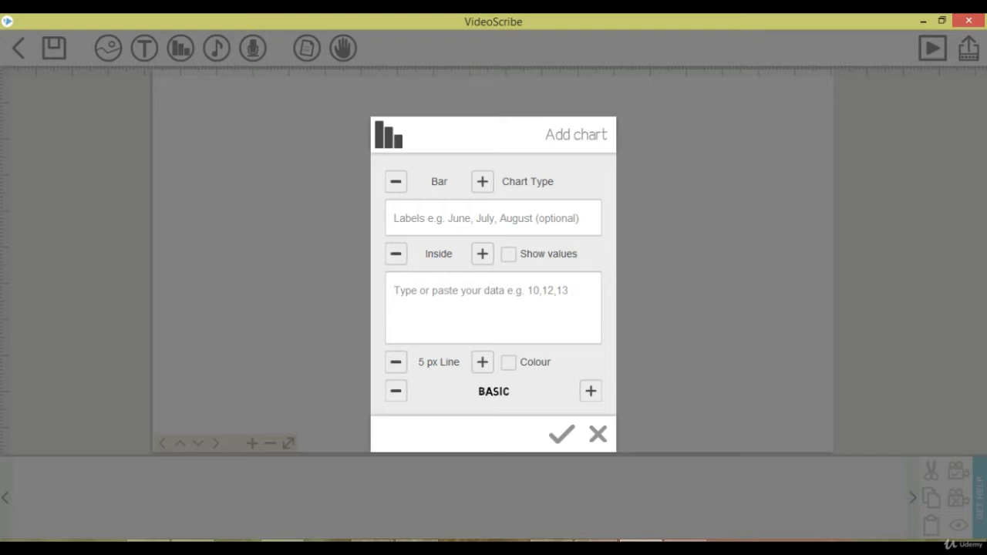
{"action": "type", "text": "Ama"}
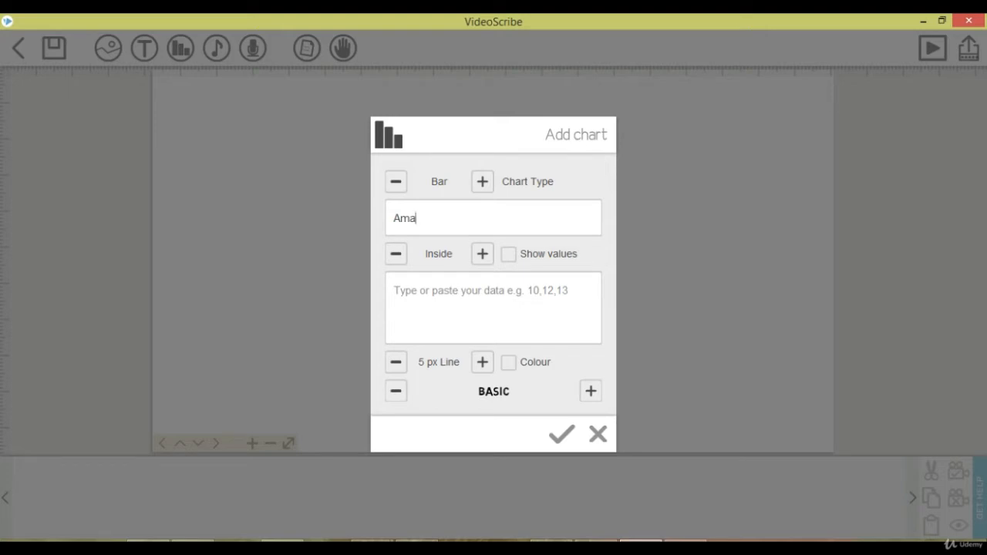
{"action": "type", "text": "nda, Britney,Chasie"}
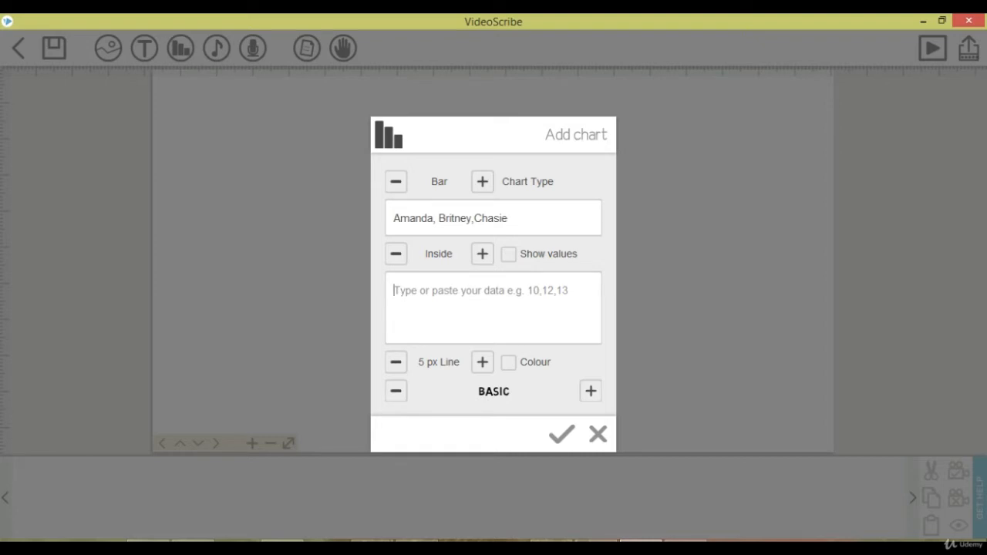
Give the bar chart the data 8,5,12, show values with labels Outside, and add it to the canvas.
{"action": "type", "text": "8,"}
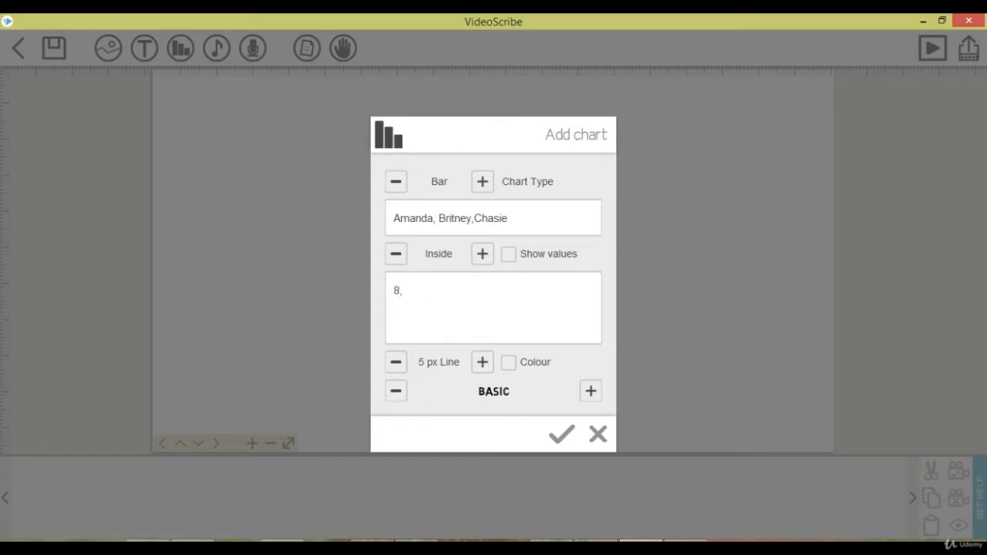
{"action": "type", "text": "5,"}
{"action": "type", "text": "12"}
{"action": "left_click", "coordinate": [508, 254]}
{"action": "left_click", "coordinate": [482, 253]}
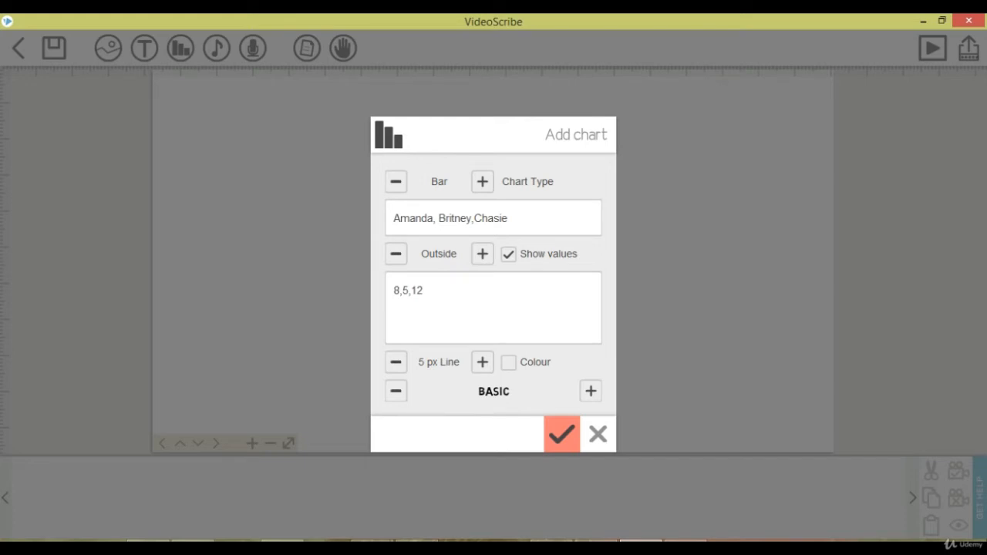
{"action": "left_click", "coordinate": [561, 434]}
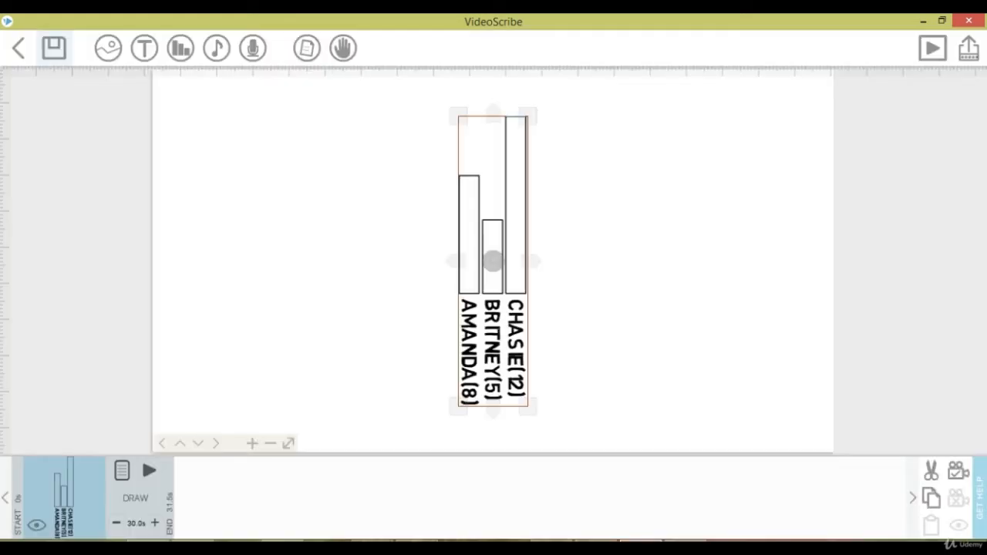
Widen the bar chart and move it to the upper-left area of the canvas.
{"action": "left_click_drag", "start_coordinate": [531, 261], "coordinate": [574, 261]}
{"action": "left_click_drag", "start_coordinate": [493, 261], "coordinate": [256, 235]}
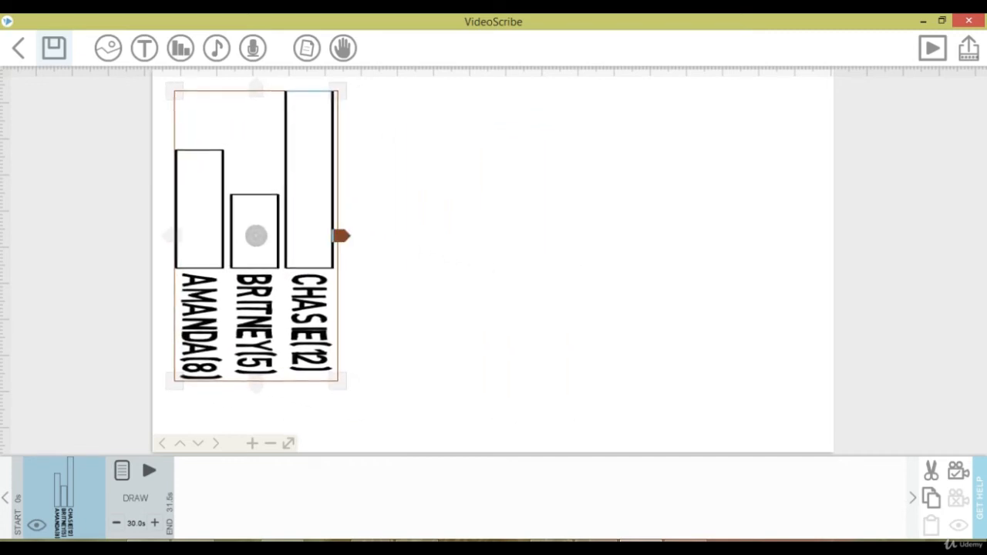
{"action": "left_click_drag", "start_coordinate": [340, 236], "coordinate": [349, 235]}
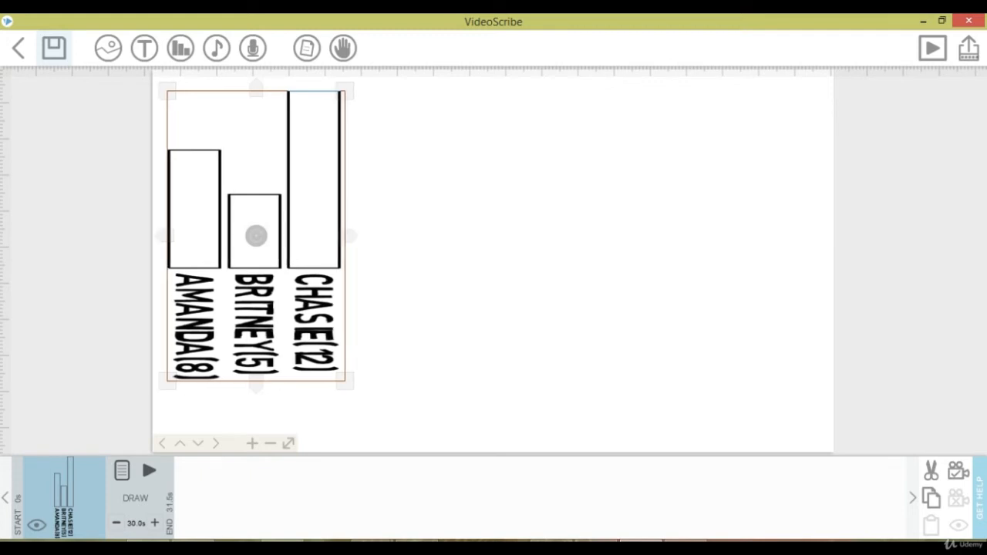
{"action": "left_click_drag", "start_coordinate": [256, 235], "coordinate": [260, 233]}
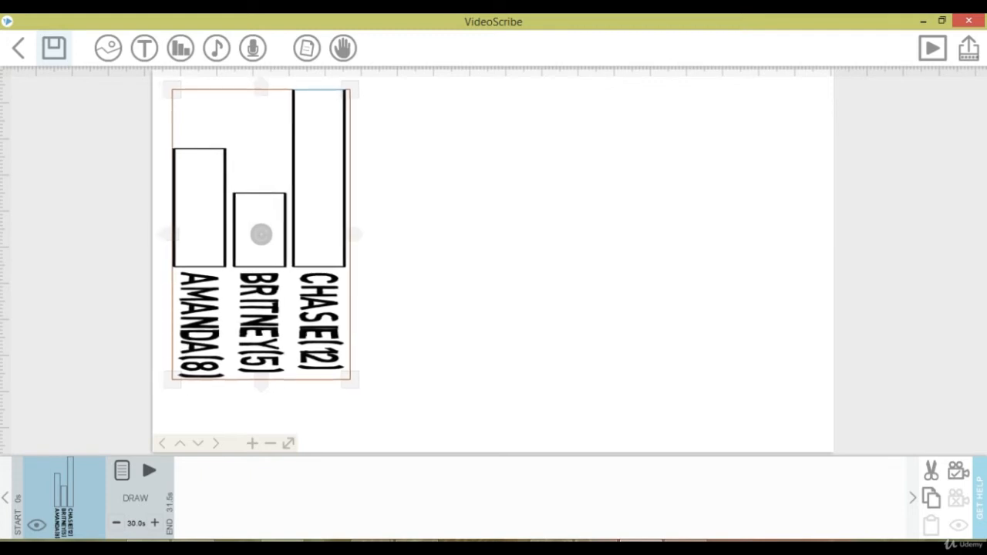
Edit the bar chart to turn on Colour and apply the changed chart properties.
{"action": "double_click", "coordinate": [261, 234]}
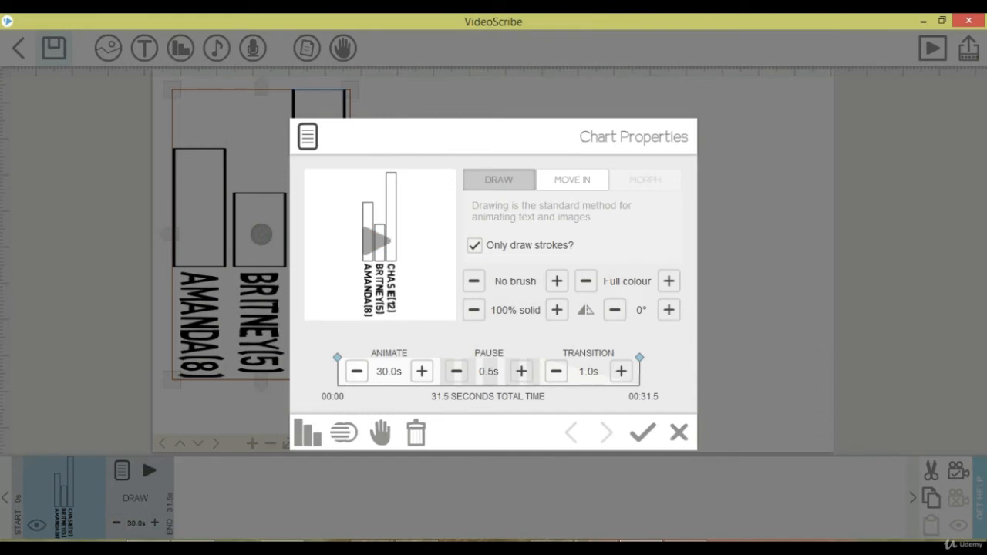
{"action": "left_click", "coordinate": [308, 432]}
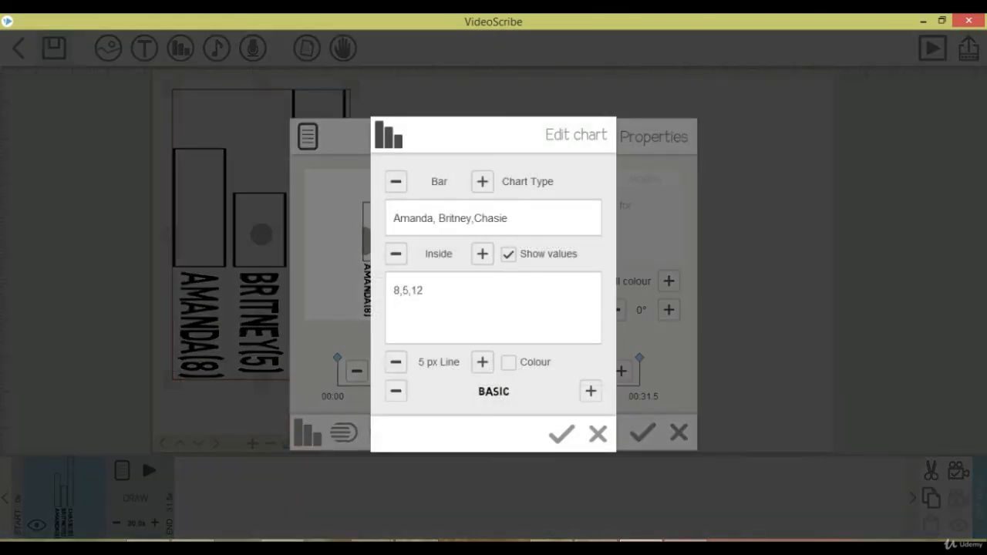
{"action": "left_click", "coordinate": [508, 362]}
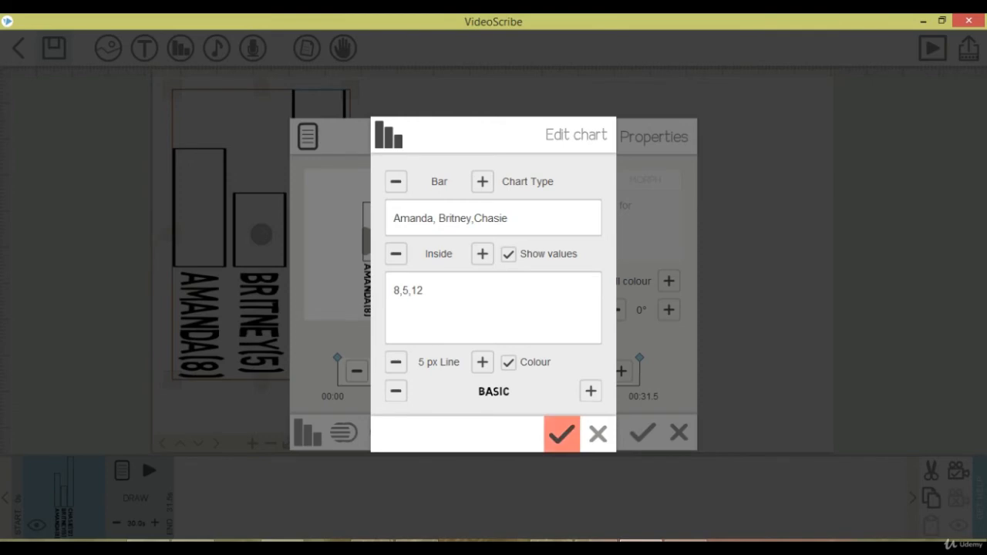
{"action": "left_click", "coordinate": [561, 433]}
{"action": "left_click", "coordinate": [642, 432]}
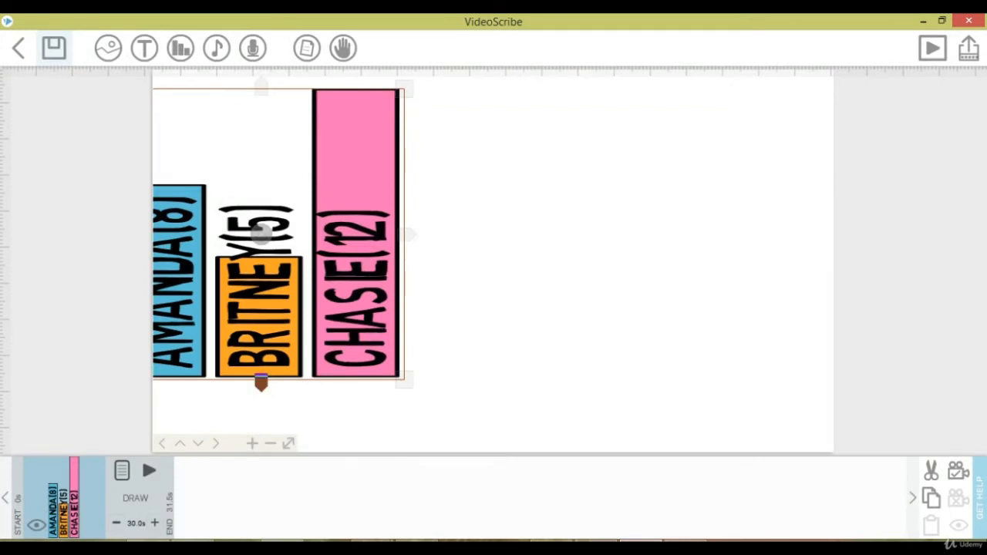
Reduce the coloured bar chart's height and width so it fits inside the canvas, then deselect it.
{"action": "left_click_drag", "start_coordinate": [261, 383], "coordinate": [261, 339]}
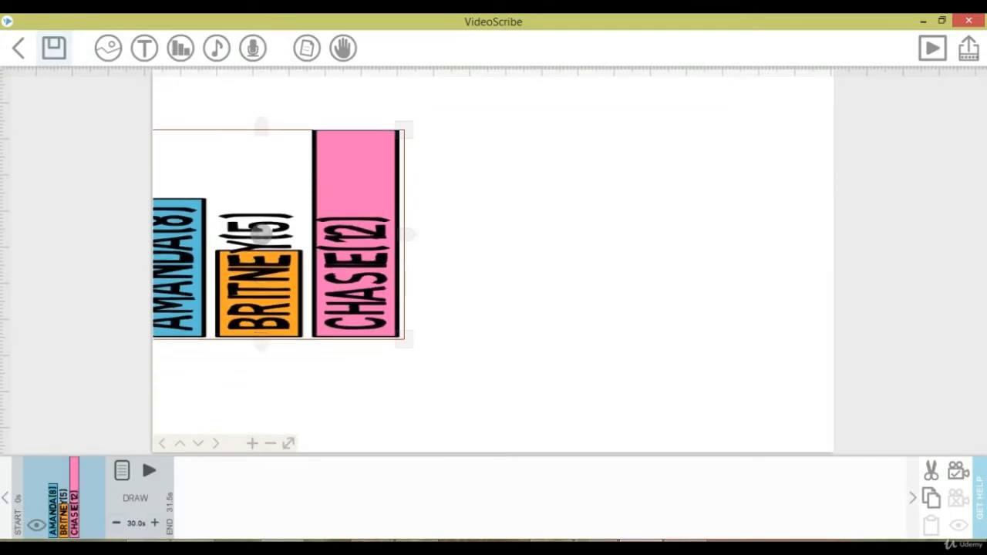
{"action": "left_click_drag", "start_coordinate": [407, 233], "coordinate": [352, 234]}
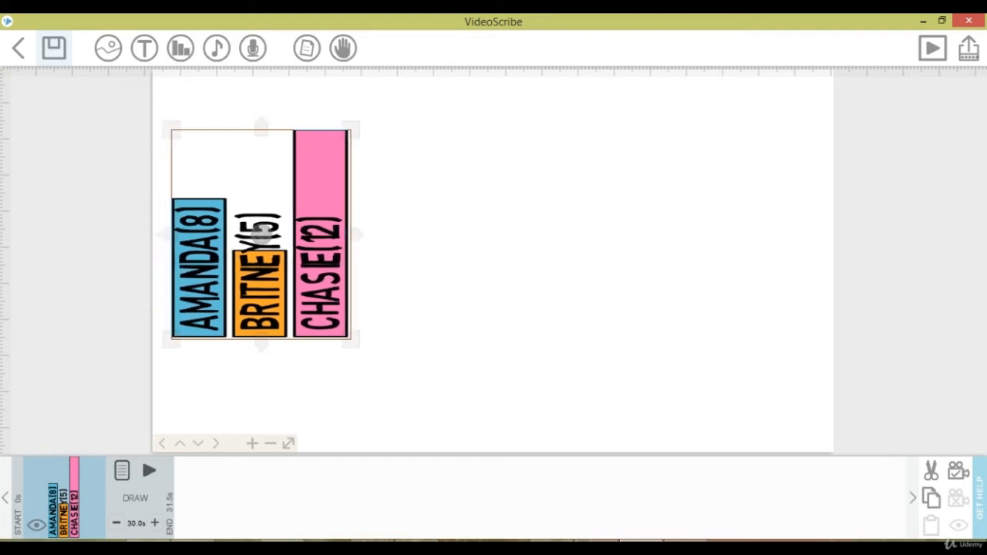
{"action": "key", "text": "Escape"}
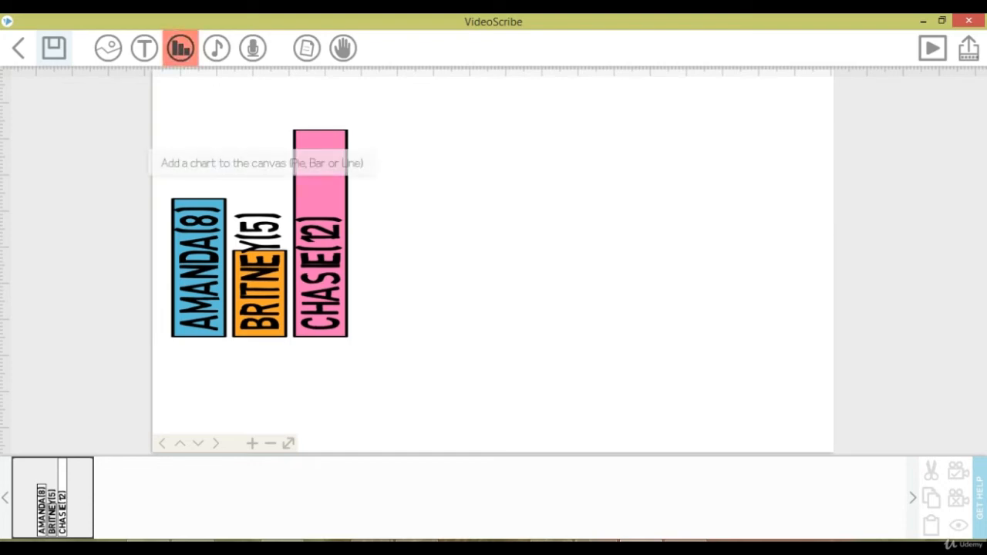
Start a new chart of type Pie and enter the same three first names as its labels.
{"action": "left_click", "coordinate": [181, 48]}
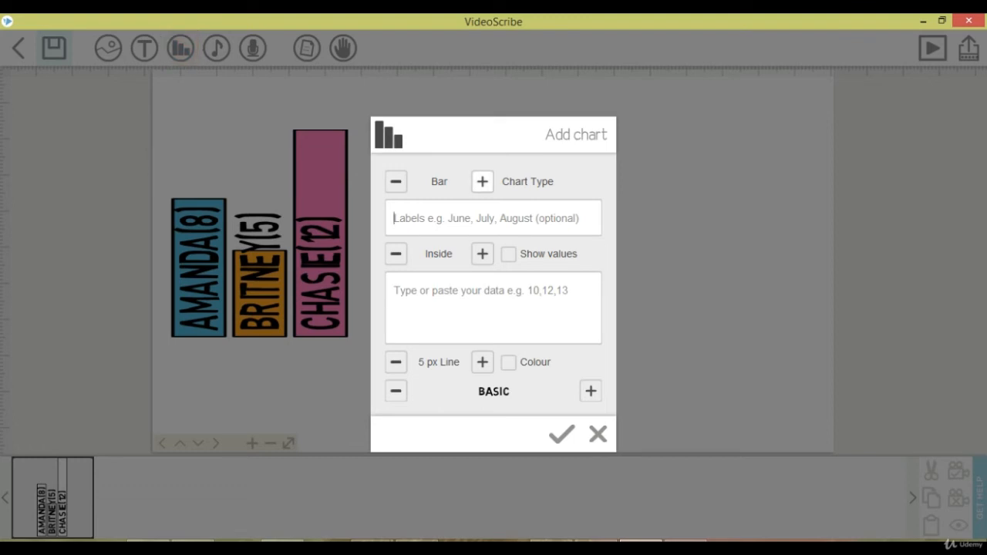
{"action": "left_click", "coordinate": [482, 182]}
{"action": "type", "text": "Am"}
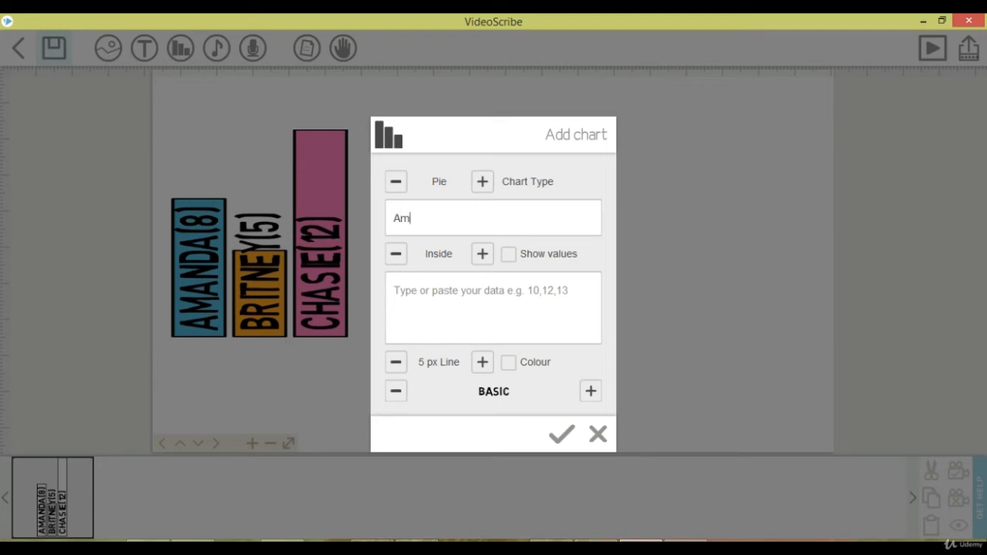
{"action": "type", "text": "anda, Britney,Chas"}
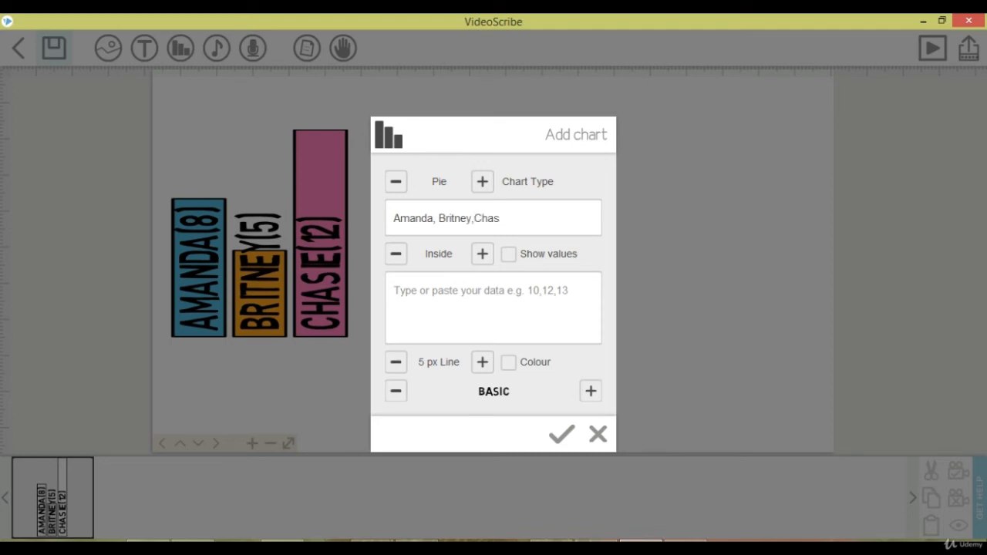
{"action": "type", "text": "ie"}
Give the pie chart the data 8,5,12, turn on Colour and Show values, and add it to the canvas.
{"action": "type", "text": "8"}
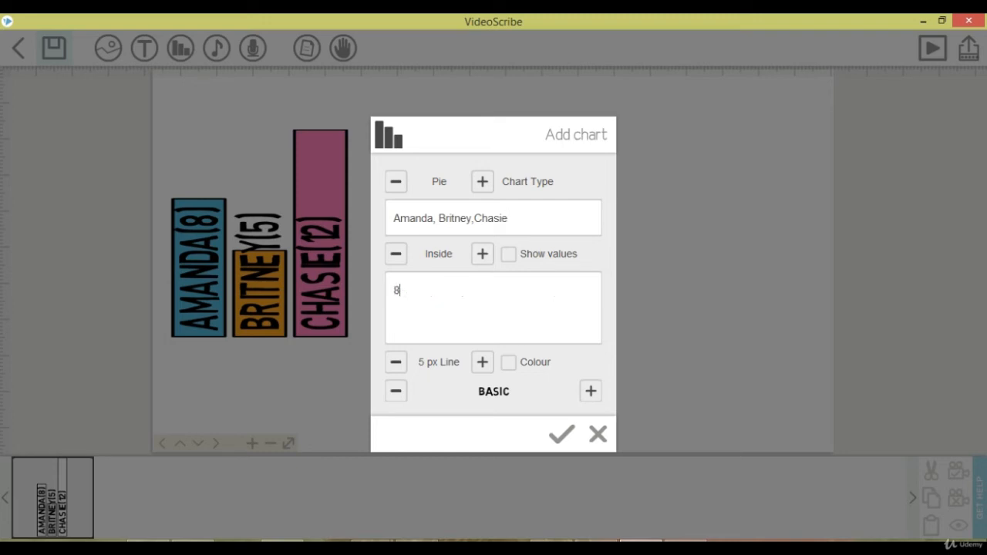
{"action": "type", "text": ",5,12"}
{"action": "left_click", "coordinate": [508, 362]}
{"action": "left_click", "coordinate": [508, 254]}
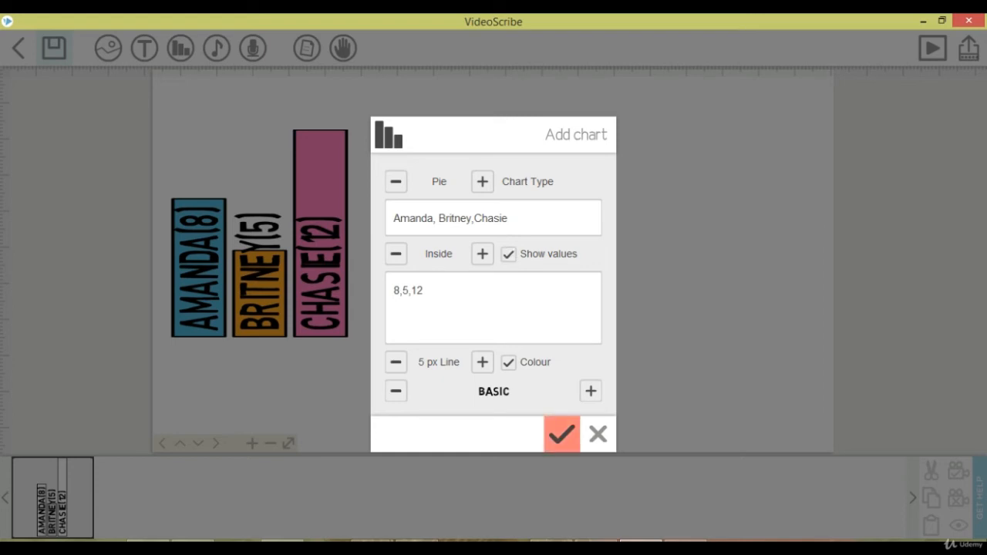
{"action": "left_click", "coordinate": [562, 434]}
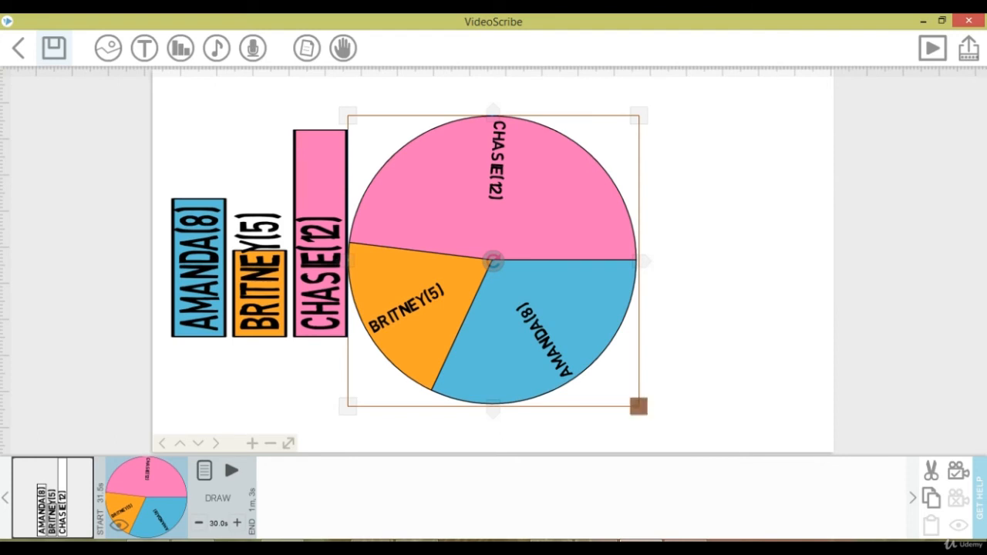
Shrink the pie chart to about half its size and place it clear of the bar chart, on its right.
{"action": "left_click_drag", "start_coordinate": [639, 406], "coordinate": [593, 359]}
{"action": "left_click", "coordinate": [593, 359]}
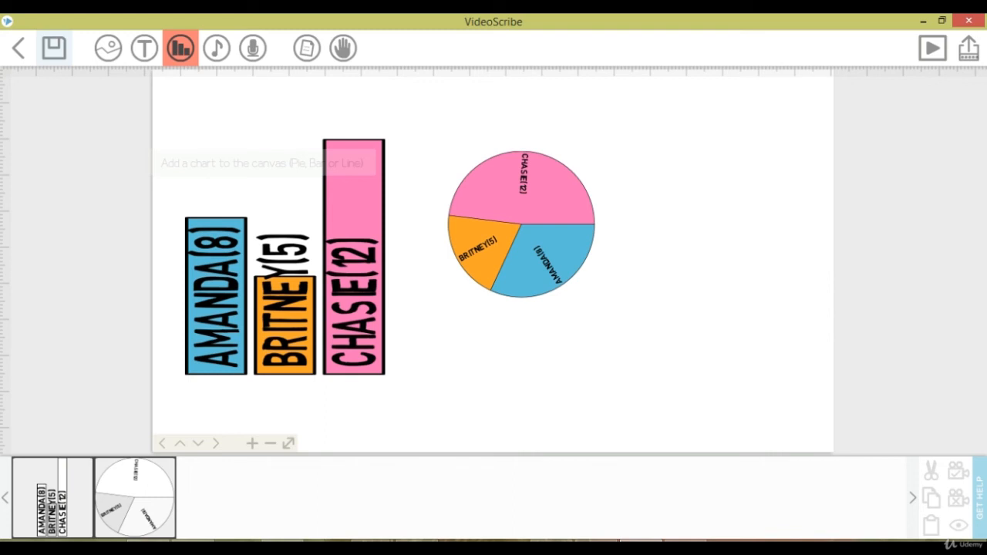
Start a new chart of type Line with the labels A,B,C.
{"action": "left_click", "coordinate": [181, 48]}
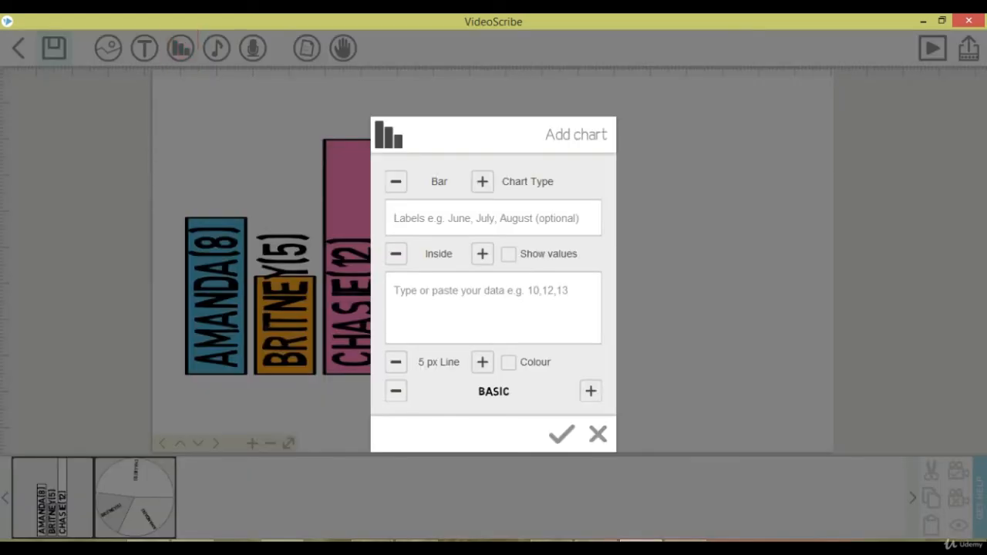
{"action": "left_click", "coordinate": [482, 181]}
{"action": "left_click", "coordinate": [482, 181]}
{"action": "type", "text": "A"}
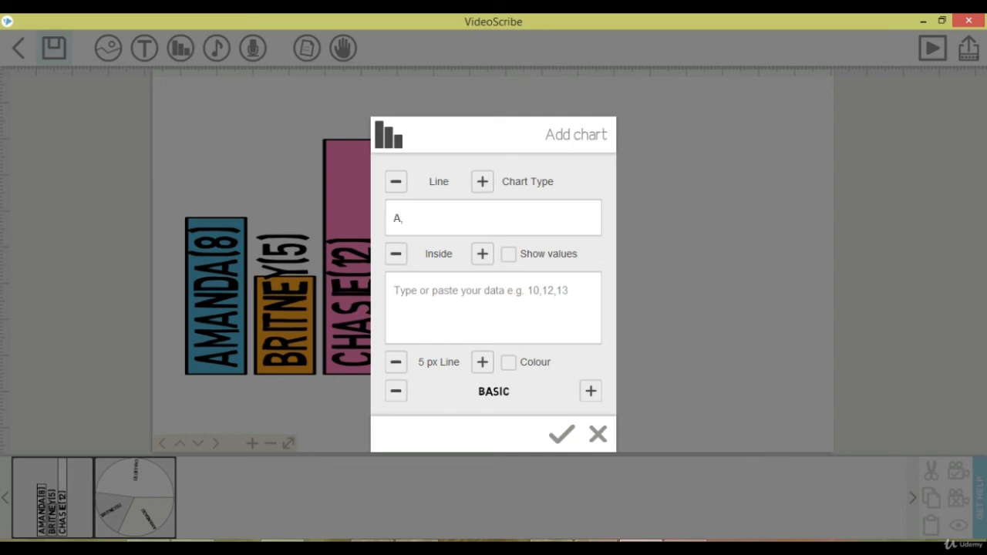
{"action": "type", "text": ",B,CC"}
{"action": "key", "text": "BackSpace"}
Give the line chart the data 5,8,12, turn on Show values and Colour, and add it to the canvas.
{"action": "left_click", "coordinate": [462, 300]}
{"action": "type", "text": "5,"}
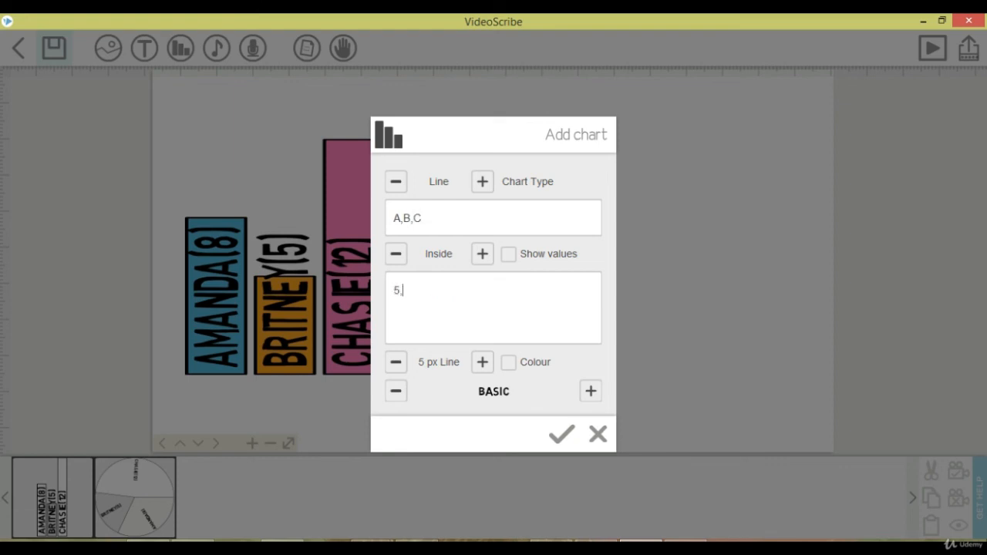
{"action": "type", "text": "8,12"}
{"action": "left_click", "coordinate": [508, 254]}
{"action": "left_click", "coordinate": [508, 254]}
{"action": "left_click", "coordinate": [508, 362]}
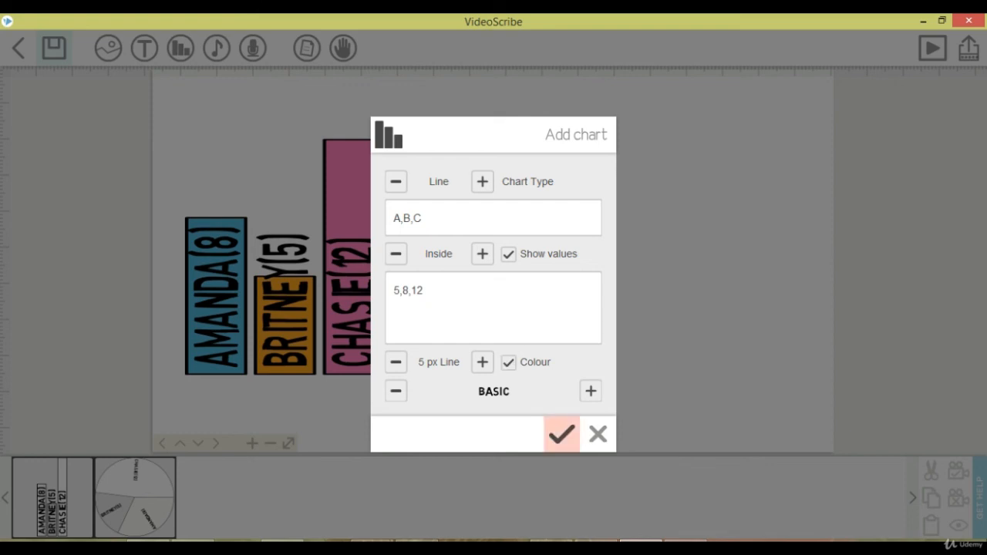
{"action": "left_click", "coordinate": [561, 434]}
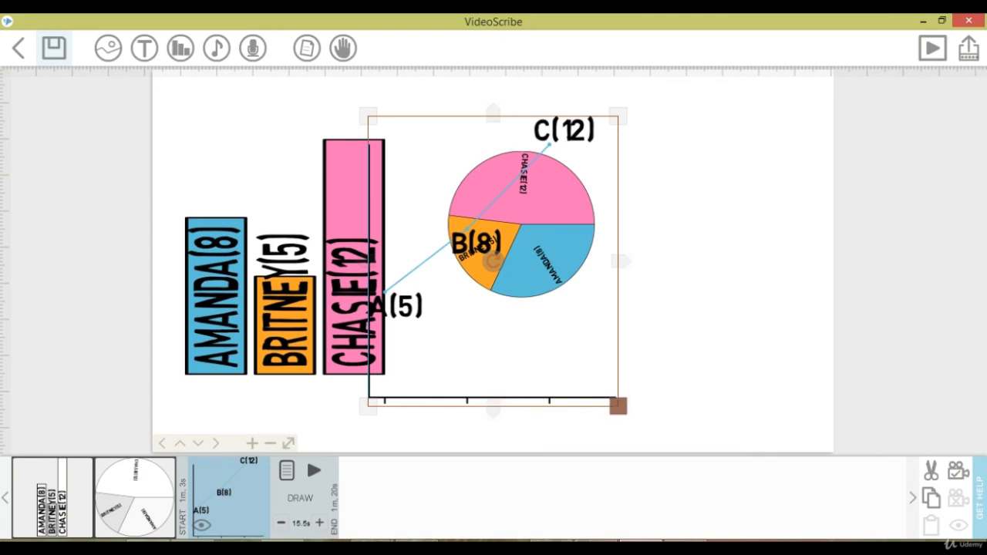
Shrink the line chart to about half its size, move it to the right of the pie chart, and deselect it.
{"action": "left_click_drag", "start_coordinate": [618, 405], "coordinate": [555, 332]}
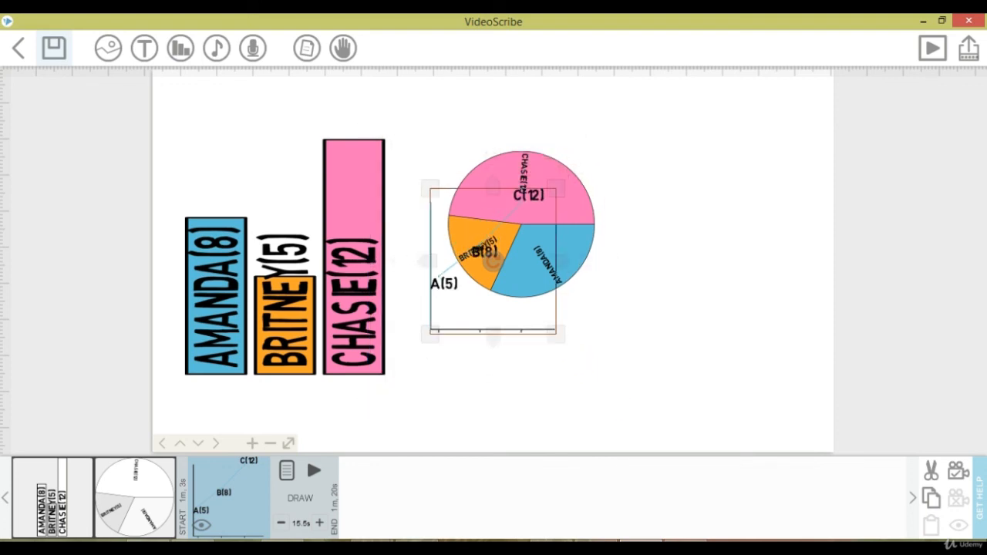
{"action": "left_click_drag", "start_coordinate": [489, 255], "coordinate": [689, 249]}
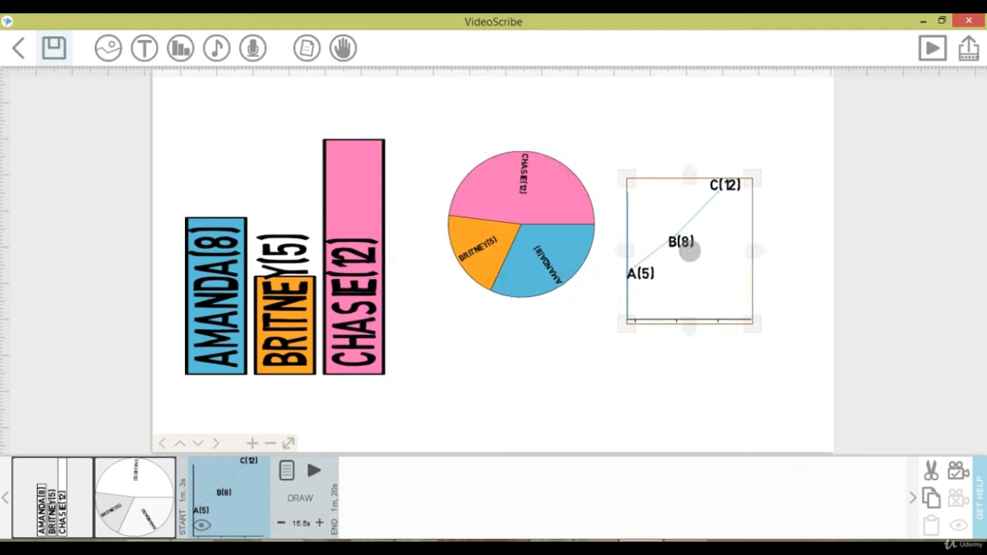
{"action": "left_click", "coordinate": [684, 382]}
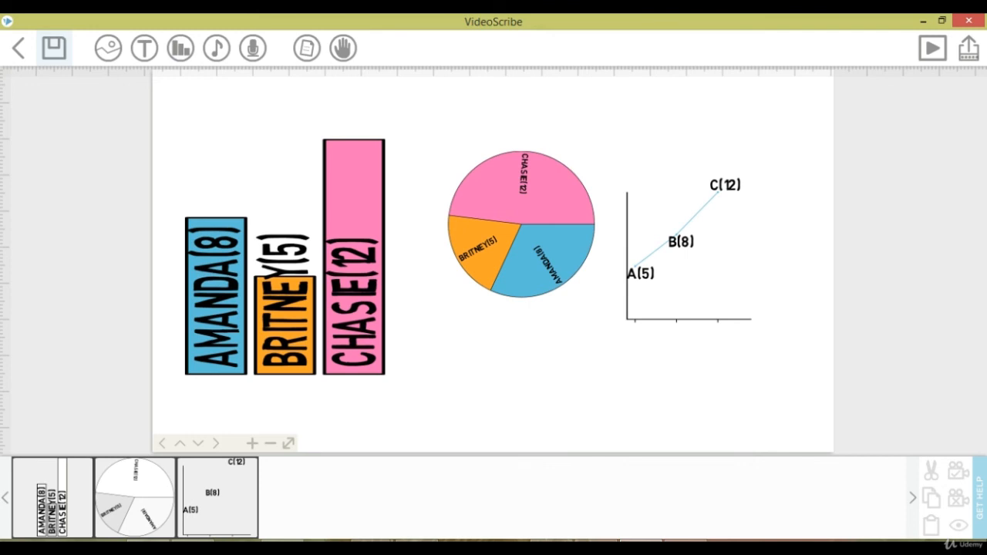